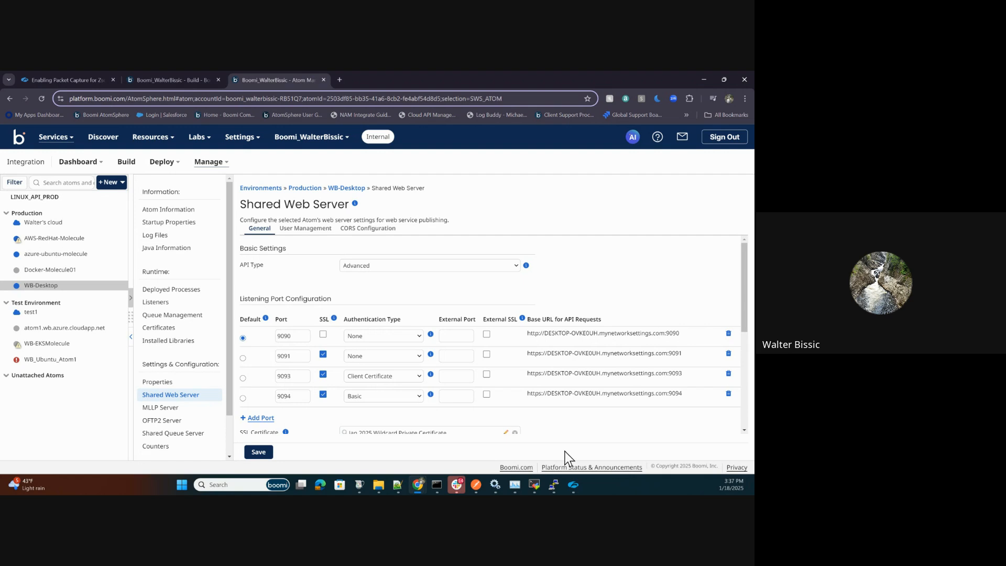
- Search Windows for Wireshark and launch it
mouse_move(574, 481)
click(272, 487)
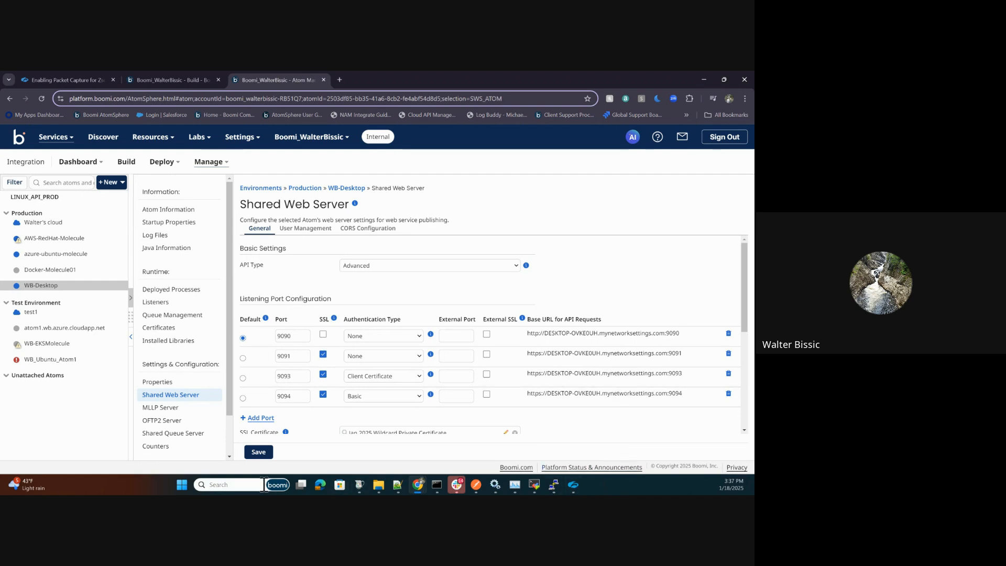
text(wre)
key(BackSpace)
key(BackSpace)
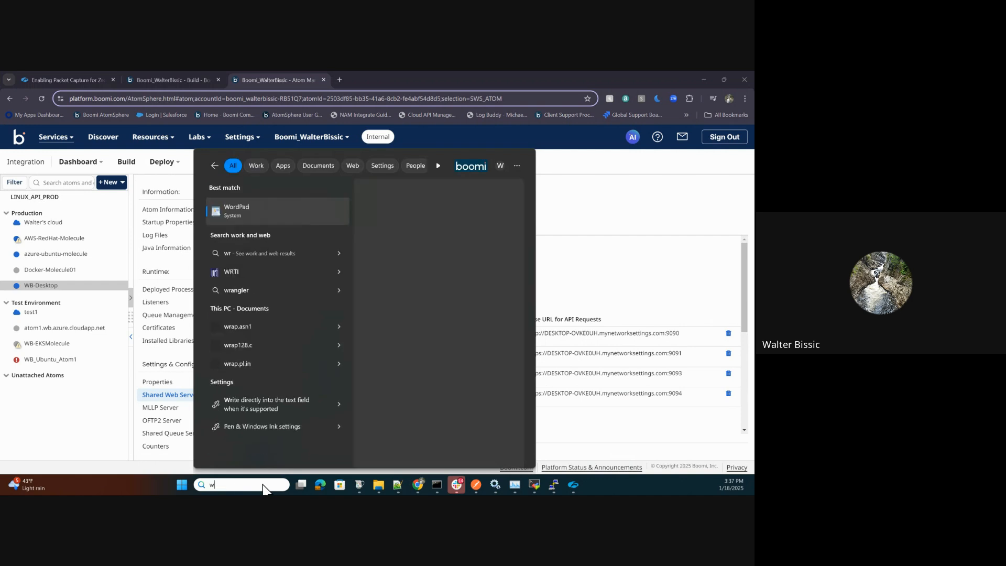
text(ireshak)
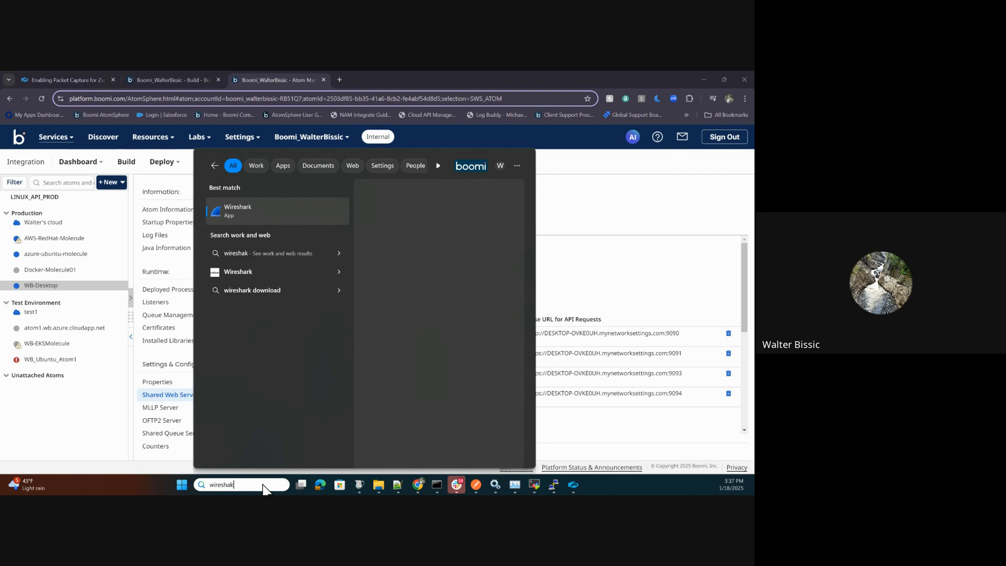
key(Return)
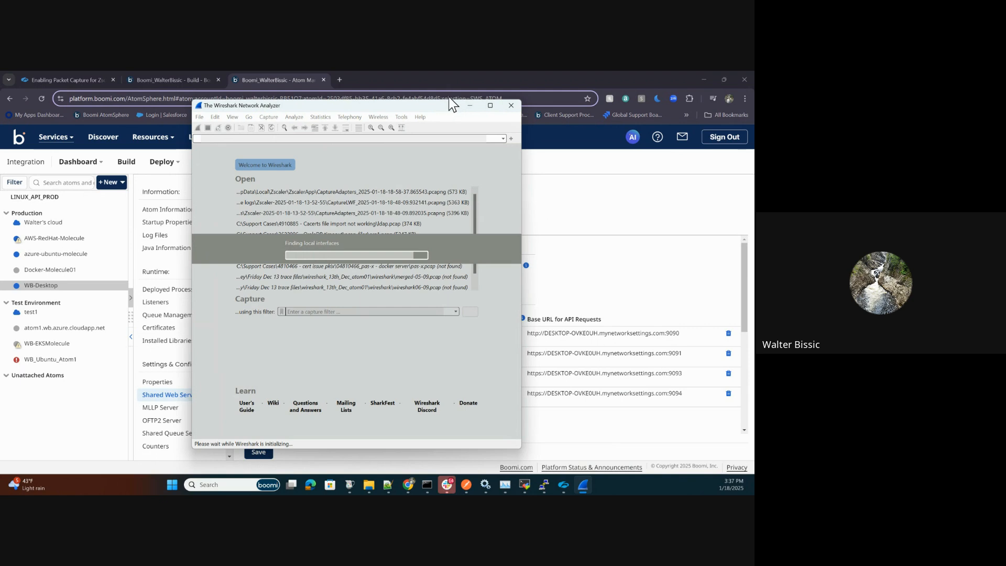
- Move the Wireshark window aside so the Shared Web Server port list stays visible next to it
drag(449, 104, 454, 89)
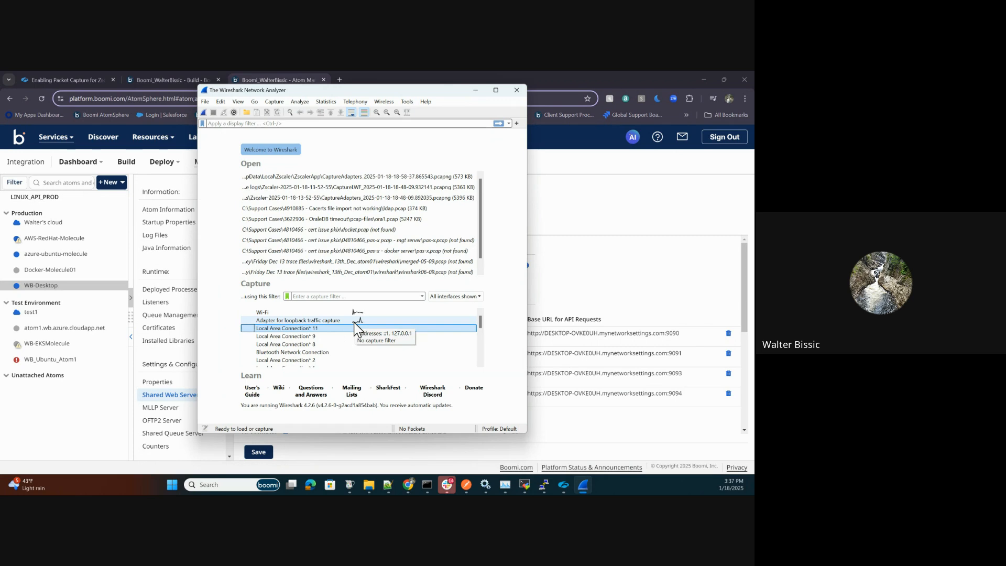
drag(423, 94, 534, 99)
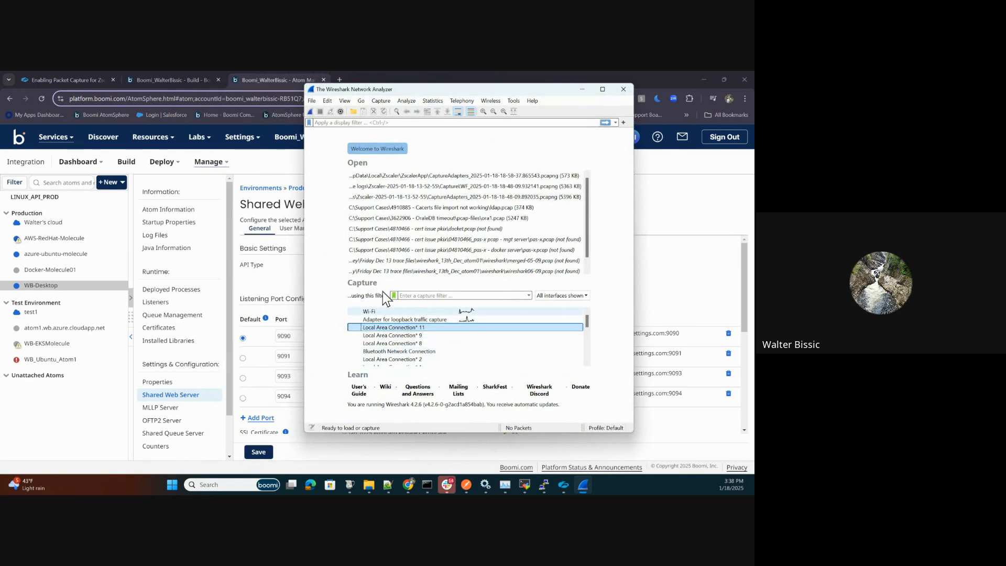
drag(506, 90, 601, 90)
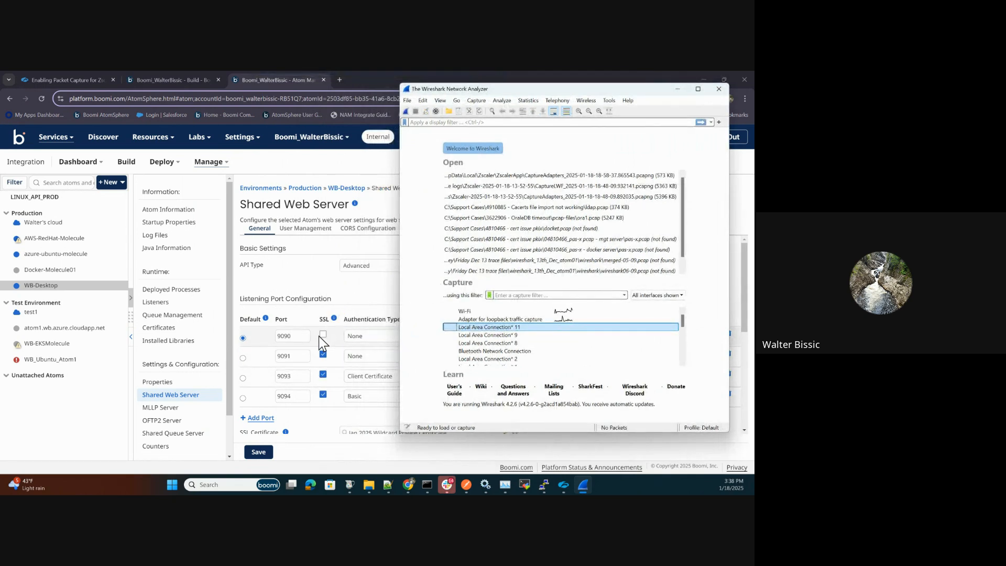
click(305, 339)
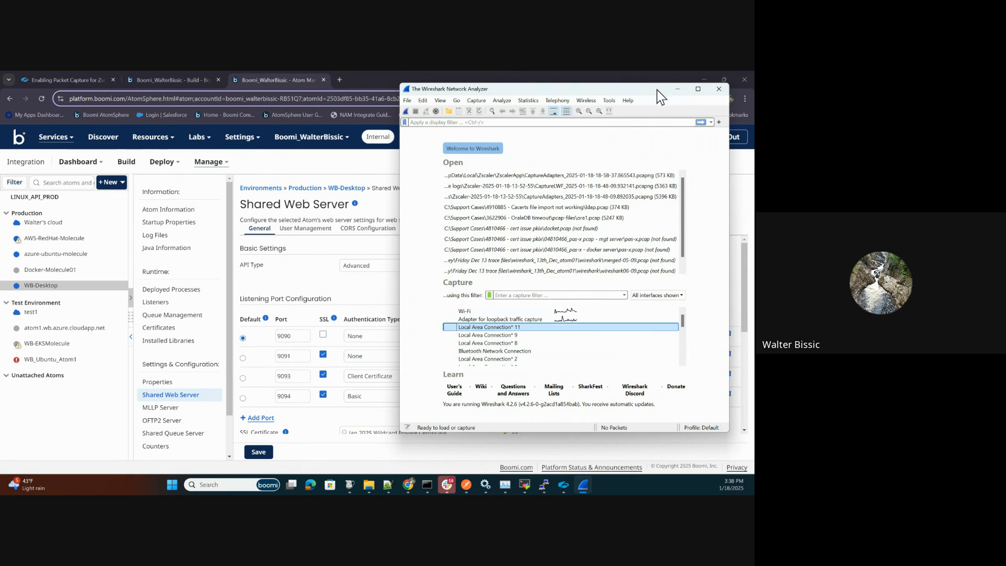
- Switch to Zscaler Client Connector and place its window so it and Wireshark can both be reached
mouse_move(564, 486)
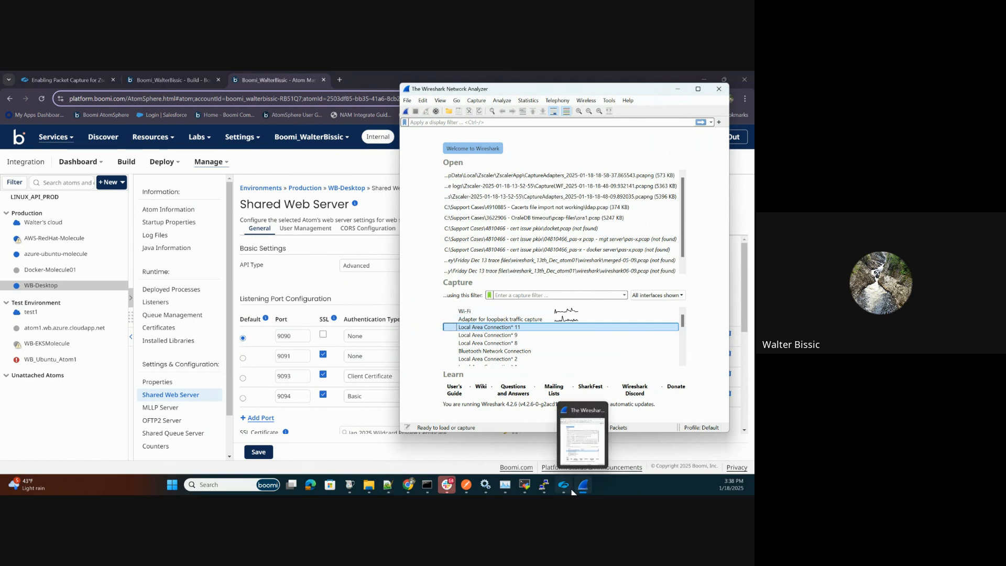
click(565, 410)
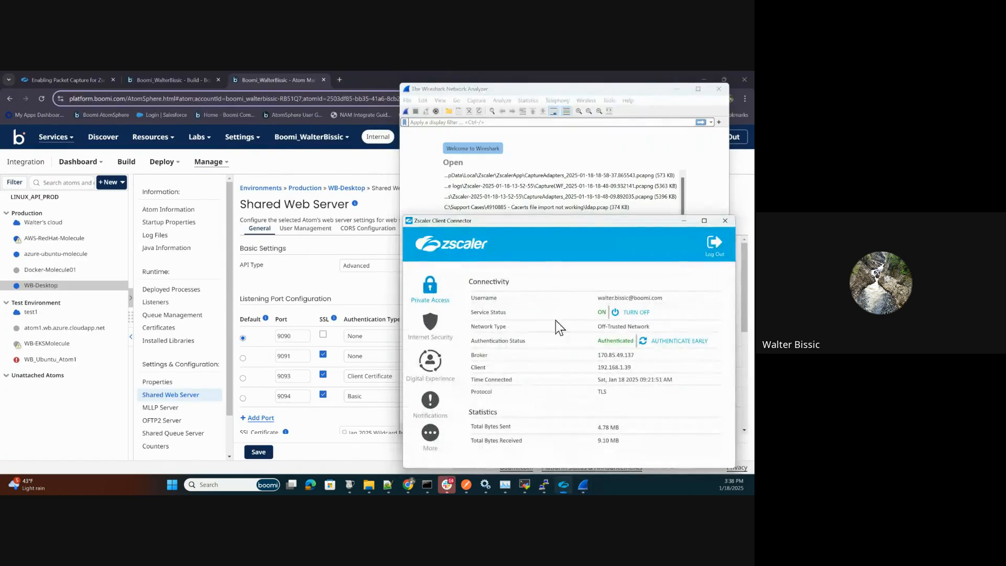
drag(561, 223, 350, 162)
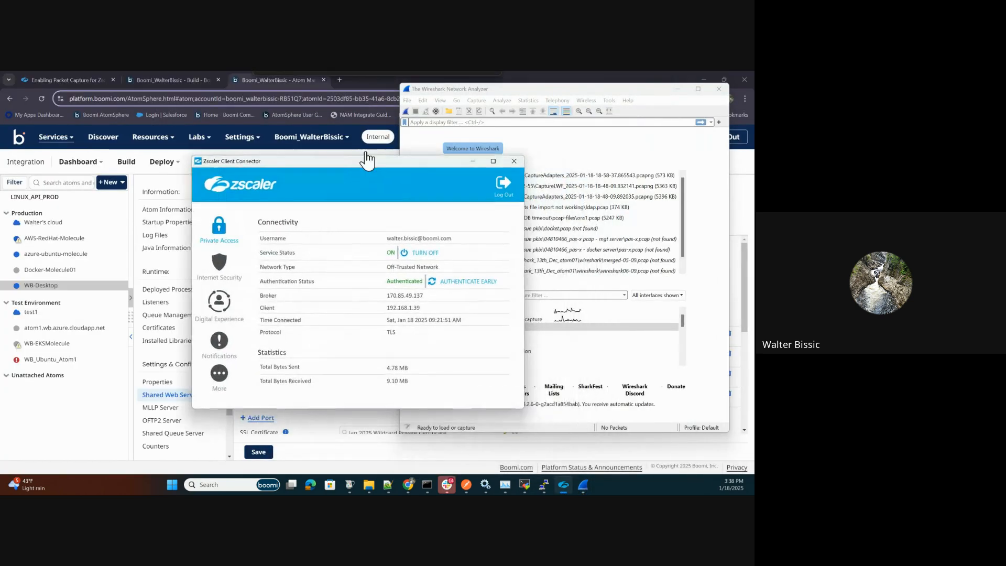
click(672, 86)
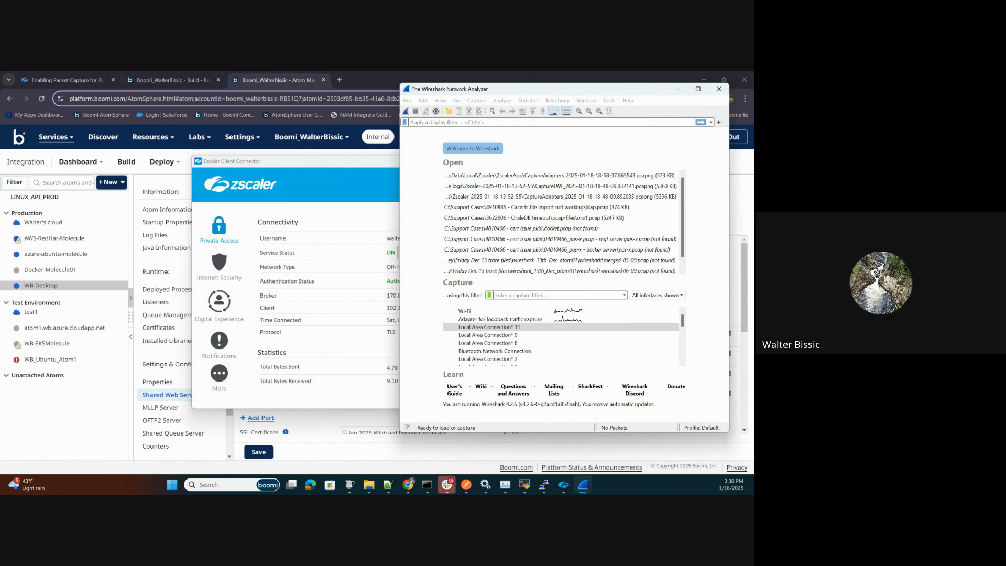
click(350, 164)
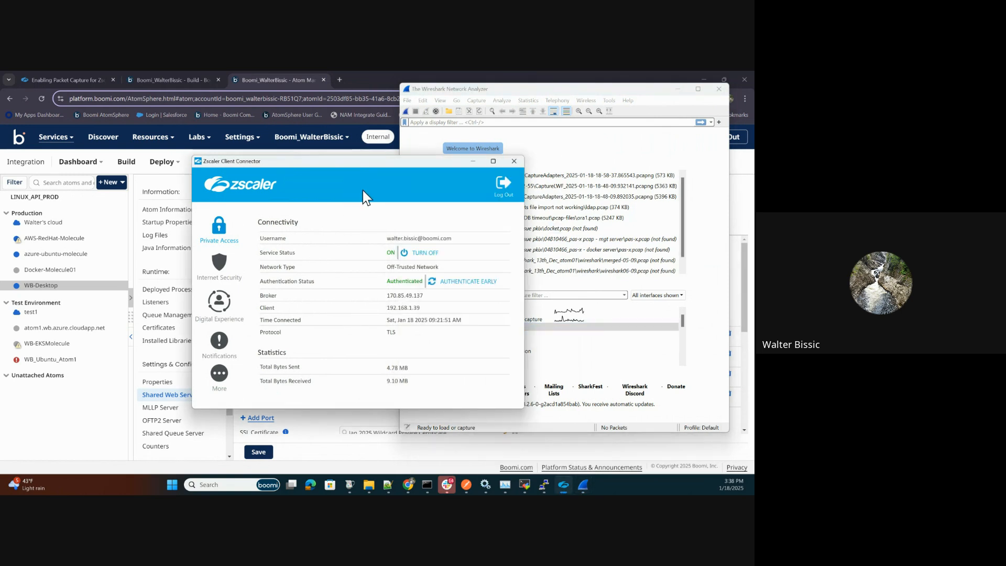
- Stop the running Zscaler packet capture, clear the logs, and start a new capture with the default options
click(219, 373)
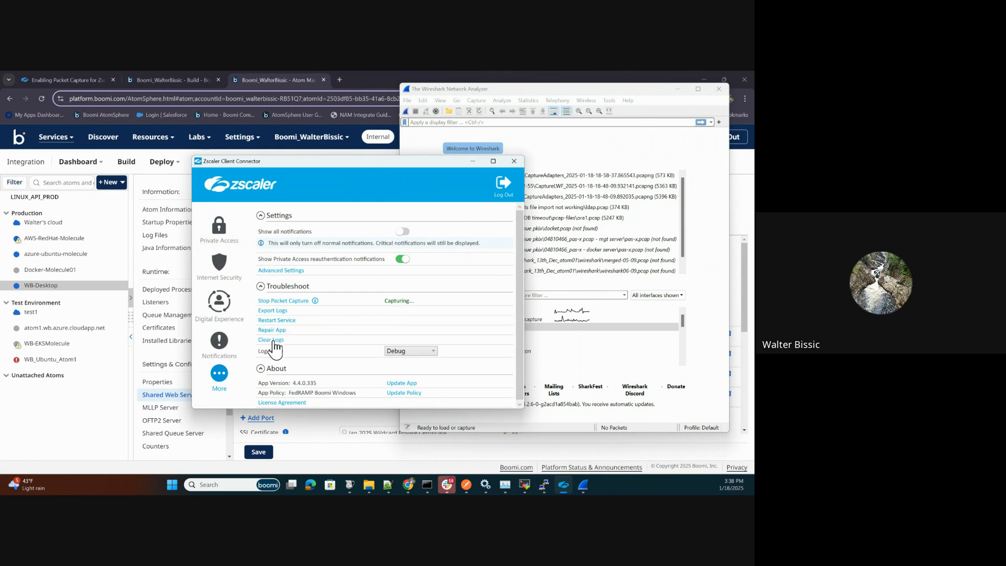
click(293, 302)
click(278, 340)
click(306, 301)
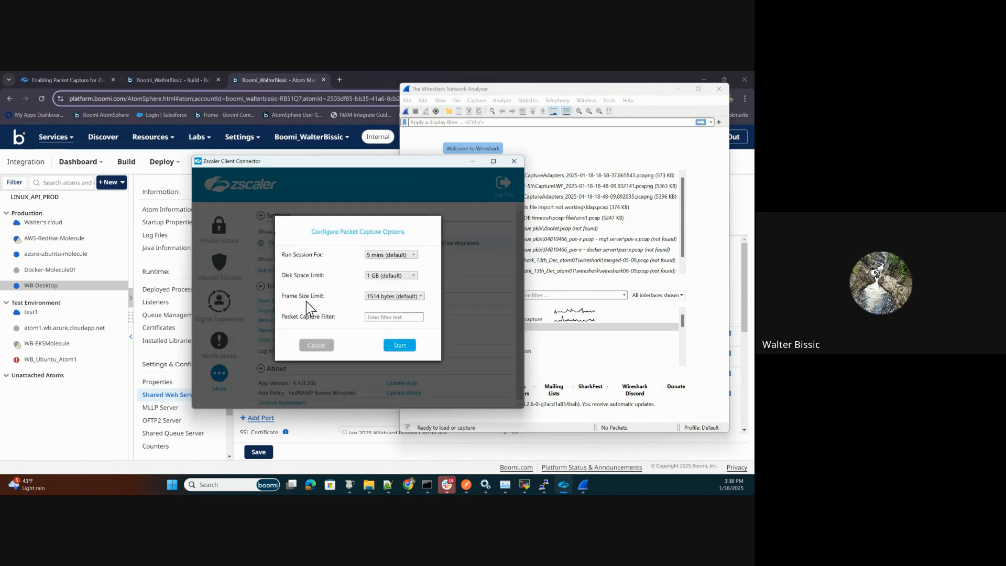
click(400, 345)
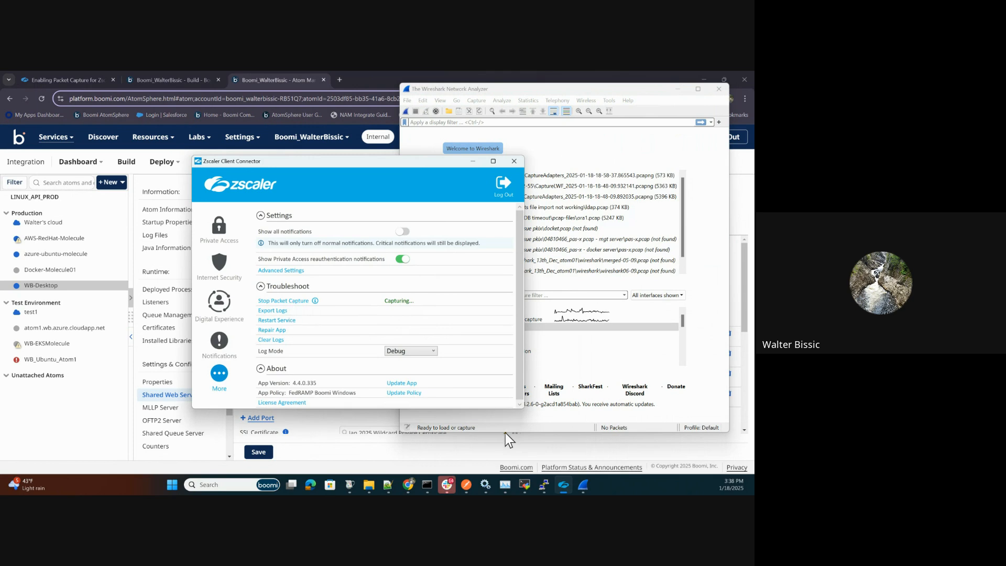
click(466, 485)
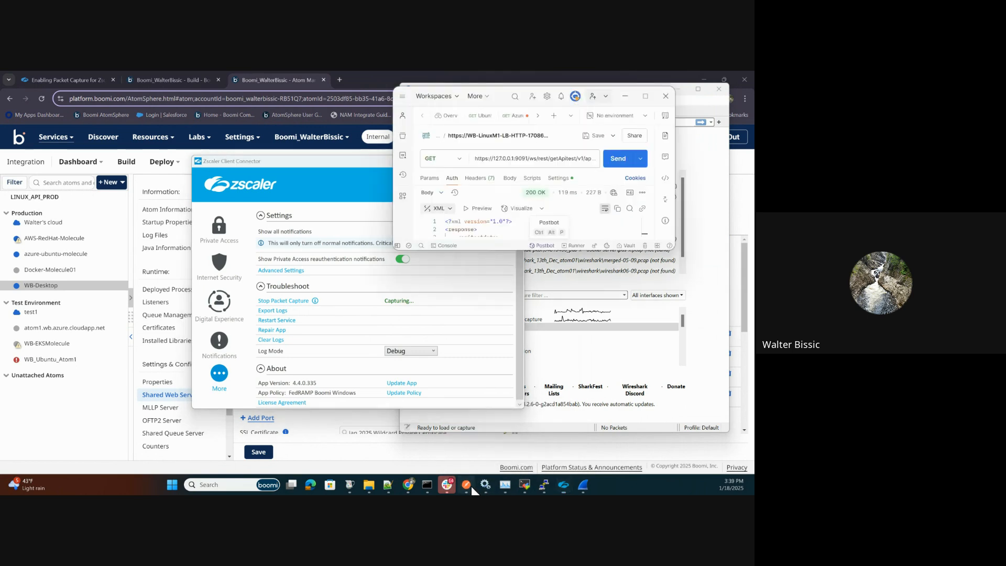
double_click(504, 93)
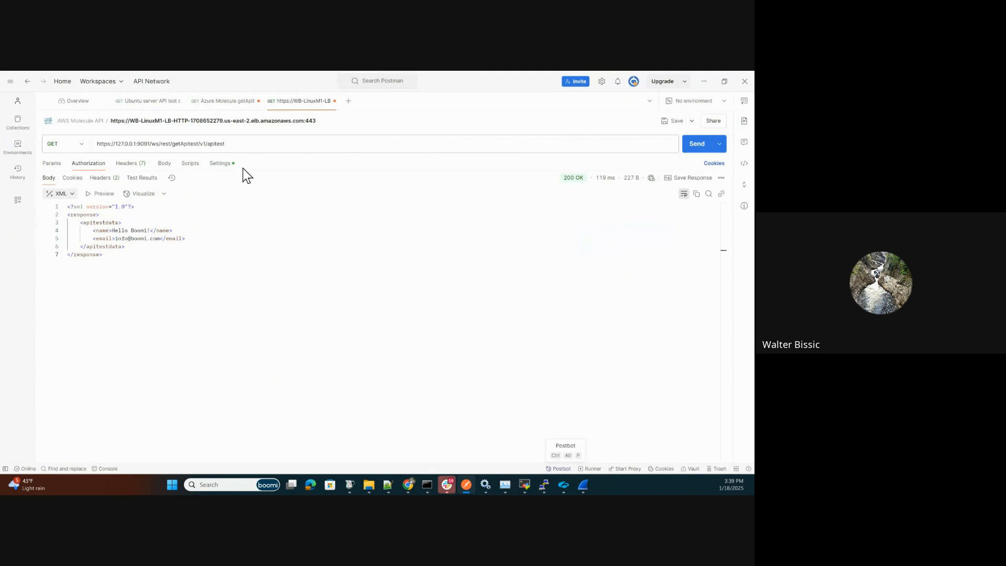
click(696, 147)
click(696, 147)
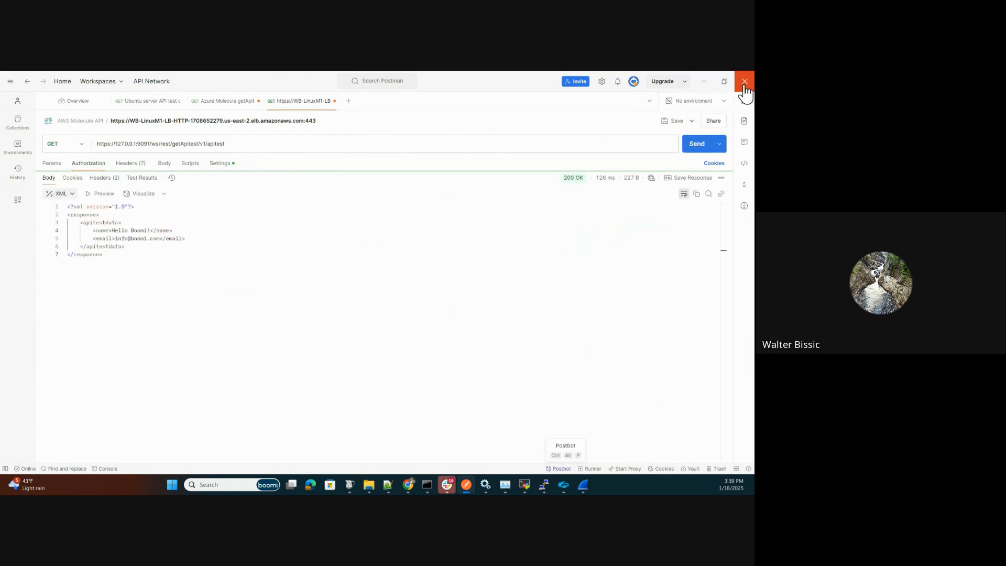
click(704, 80)
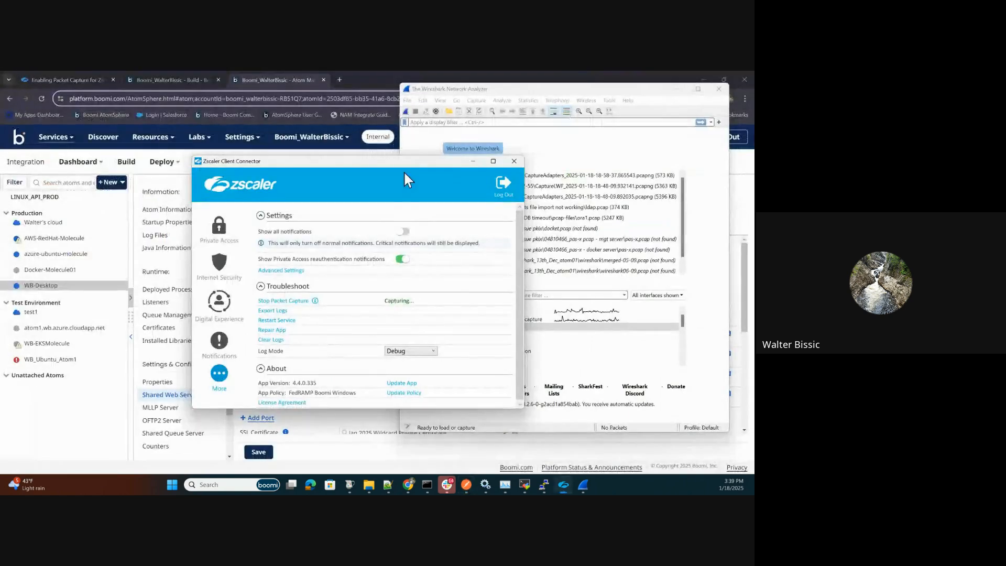
- Stop the Zscaler packet capture and export the logs to the Zscaler Packet Capture logs folder in Documents
click(300, 303)
click(279, 310)
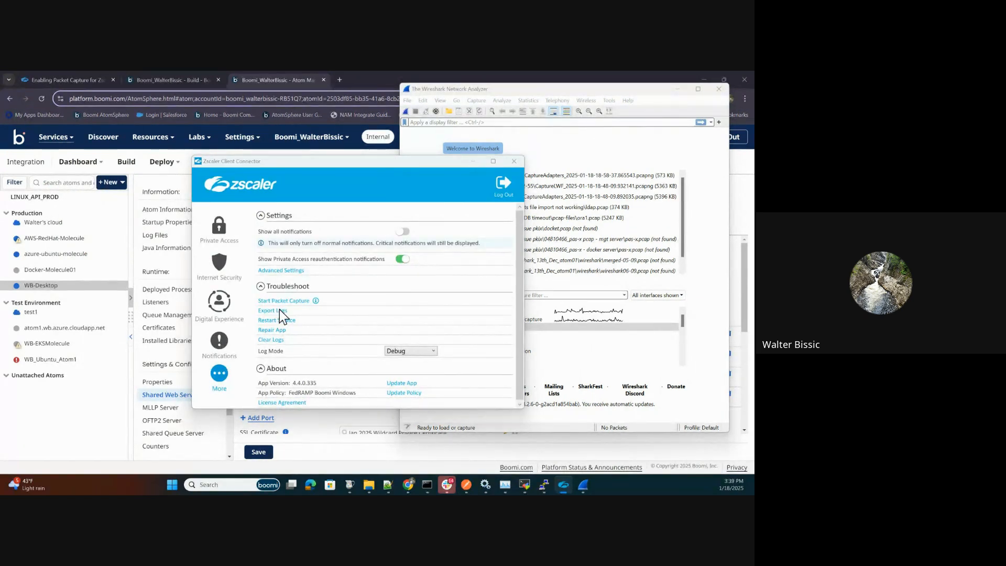
click(337, 255)
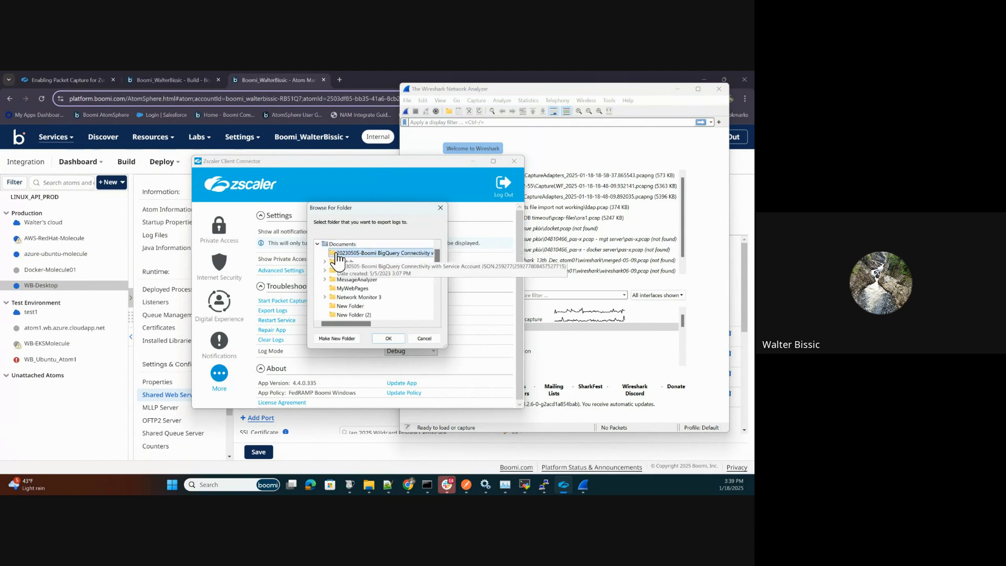
scroll(341, 269, down, 2)
click(355, 306)
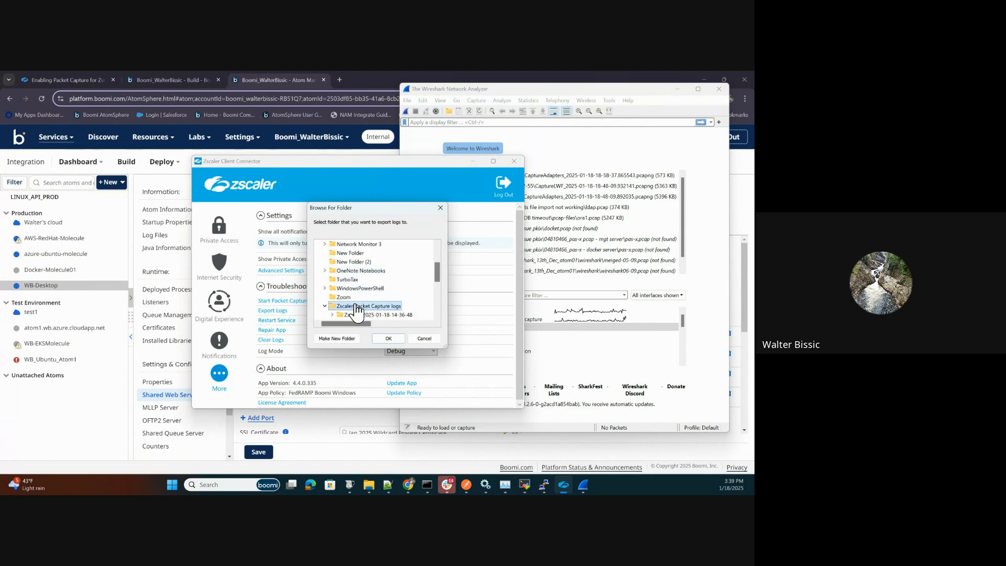
click(388, 338)
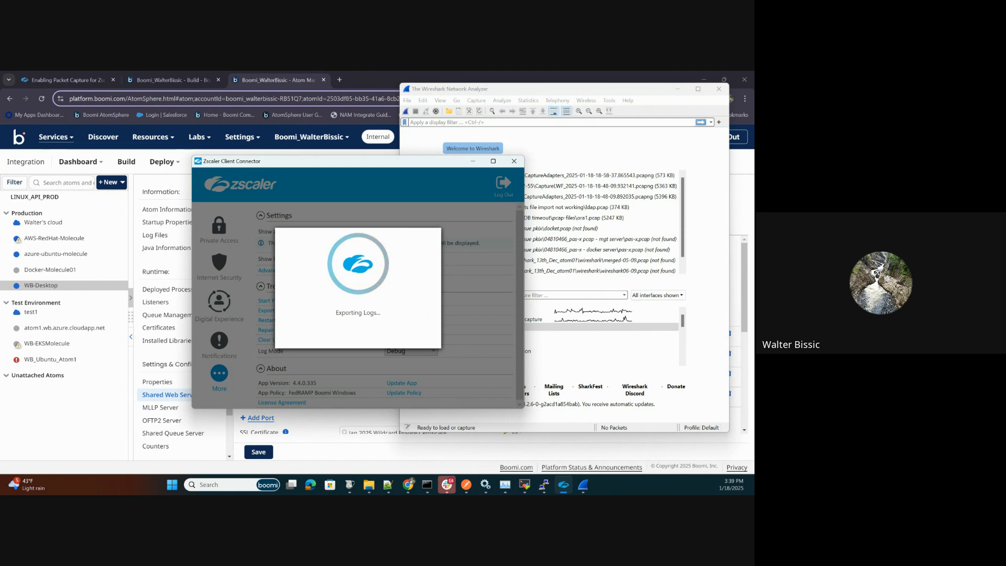
key(super+d)
key(super+d)
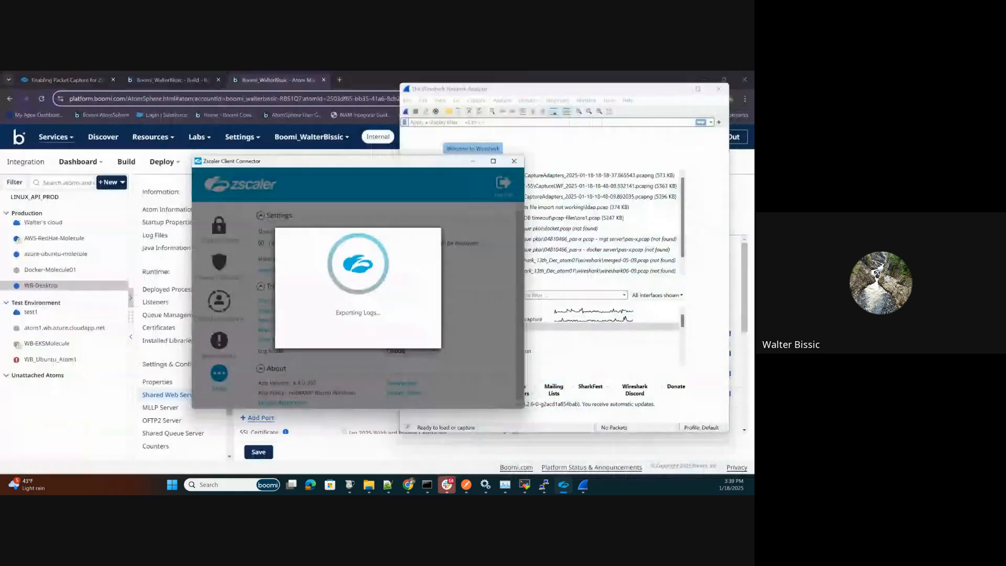
key(super+e)
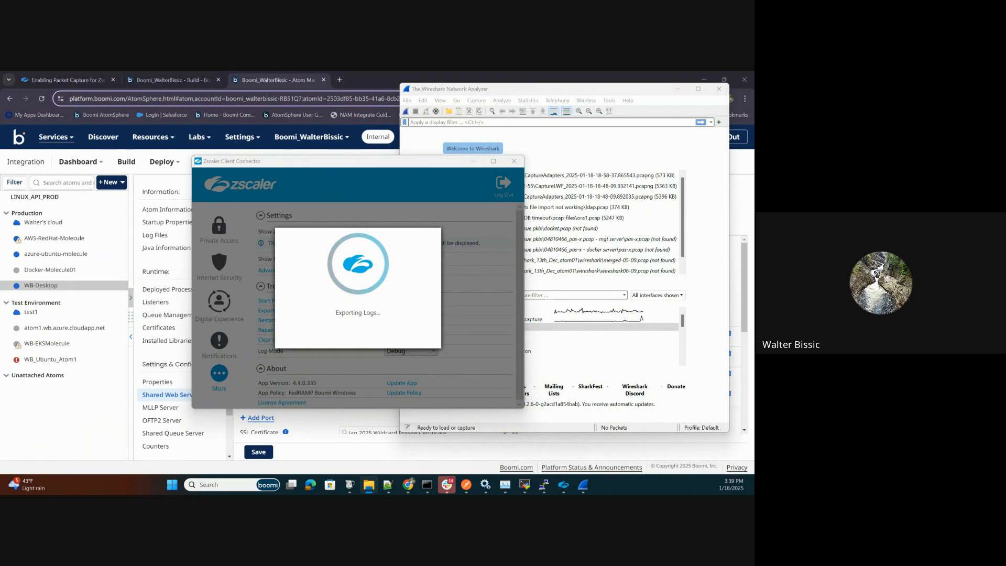
- Uncover Wireshark, start a capture on the Wi-Fi interface, and apply the display filter tcp.port eq 9091
drag(460, 163, 305, 183)
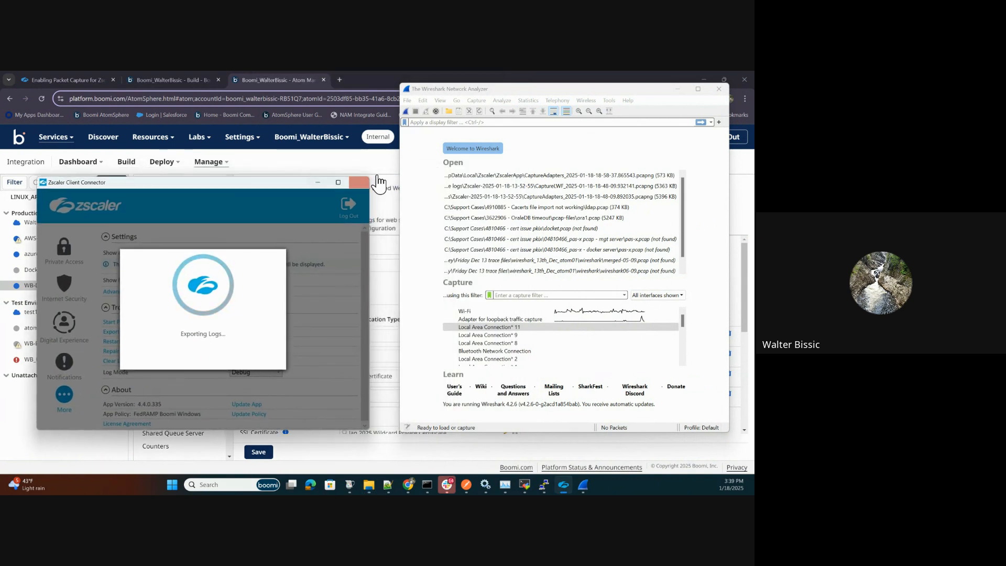
click(612, 313)
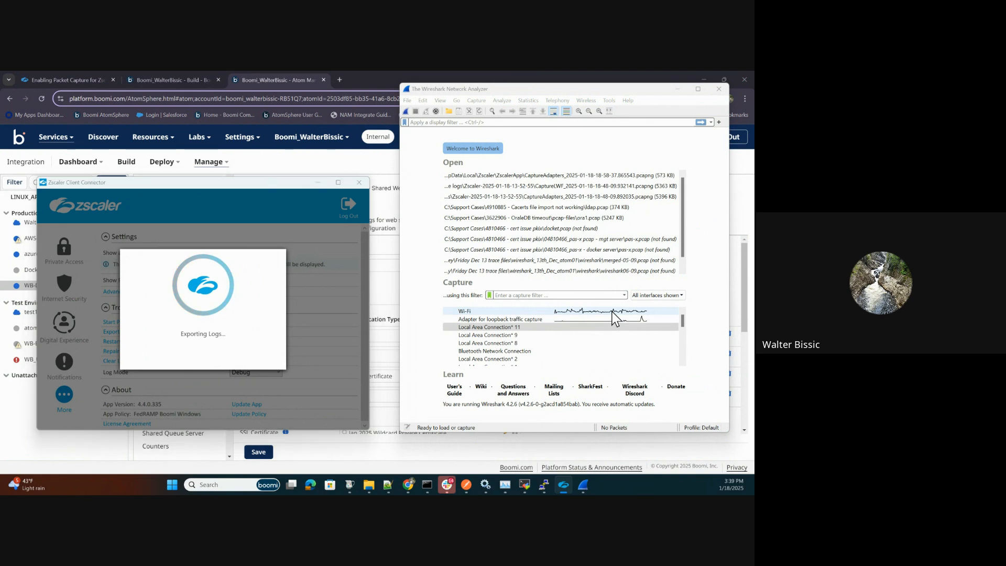
click(590, 122)
text(tcp)
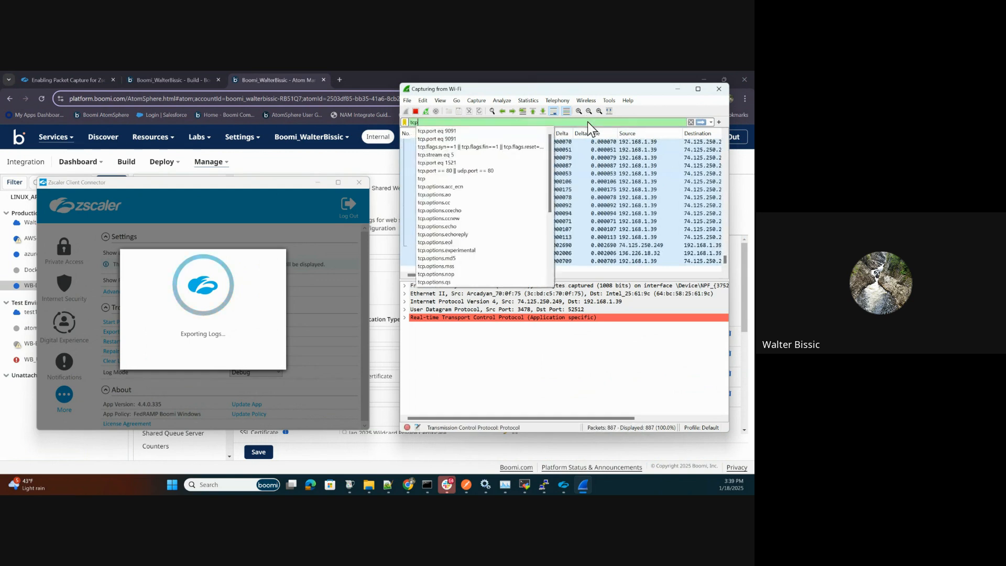
text(.prot eq 9091)
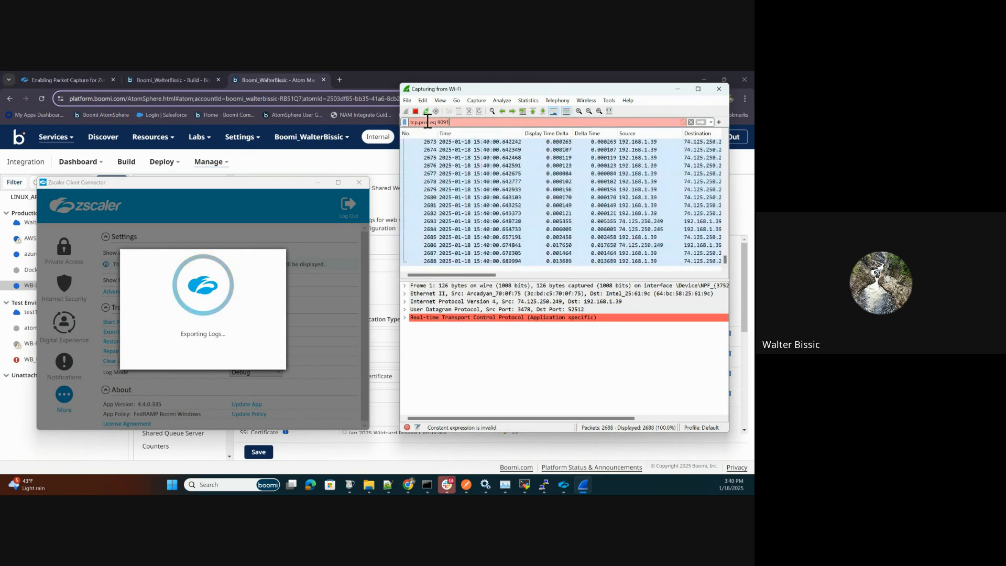
key(BackSpace)
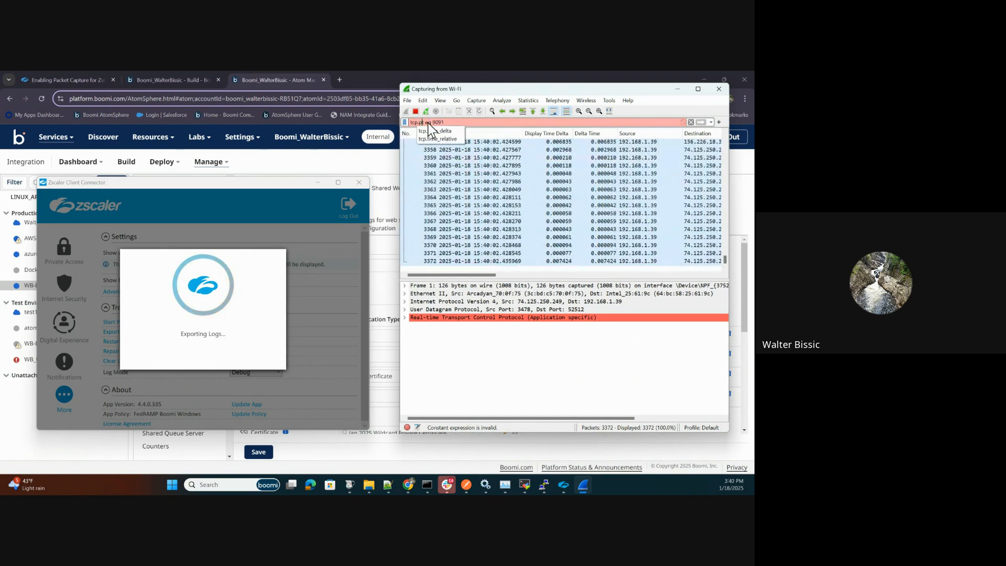
text(or)
key(Return)
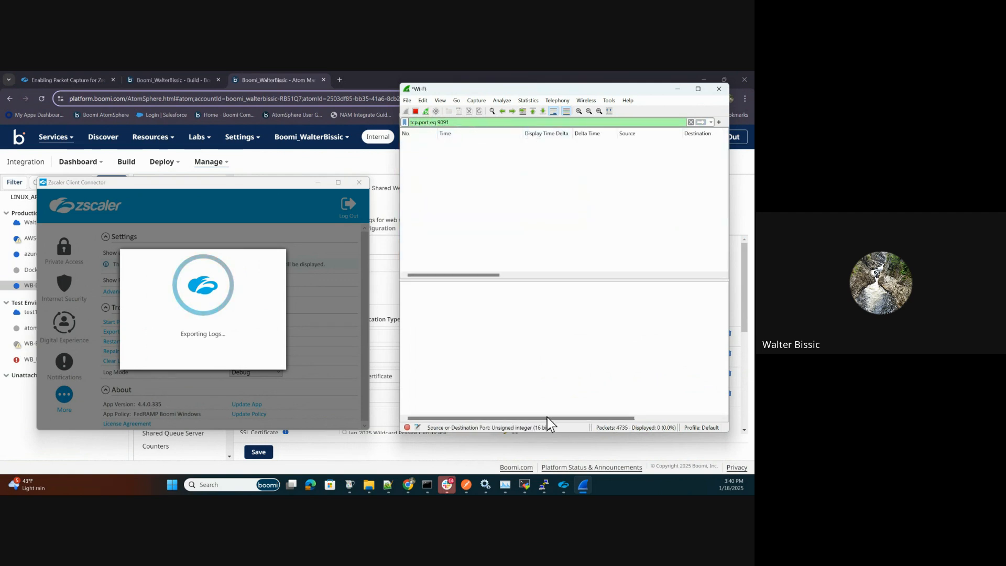
- Switch to Postman, shrink its window so Wireshark stays partly visible, and resend the GET request to port 9091
click(466, 484)
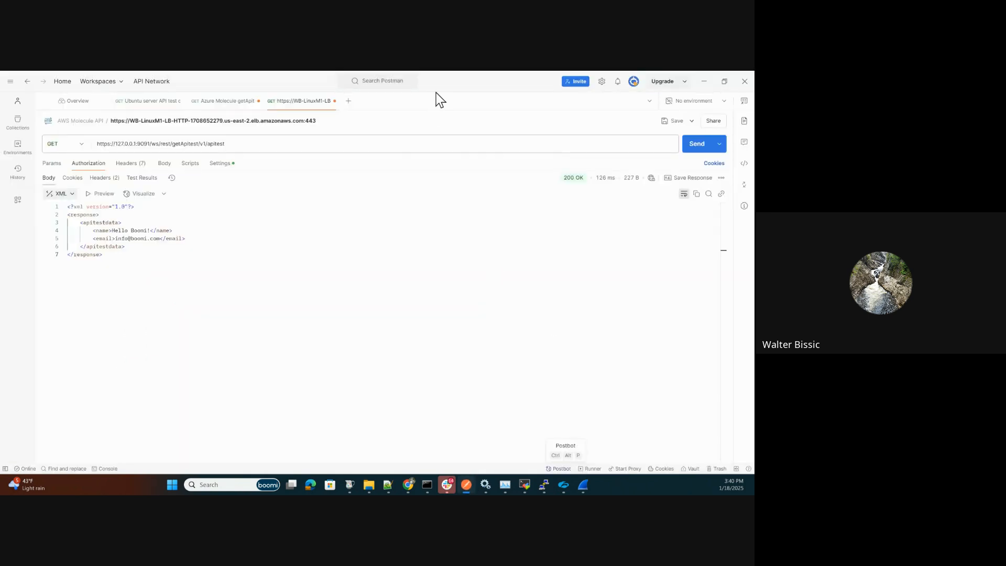
double_click(483, 84)
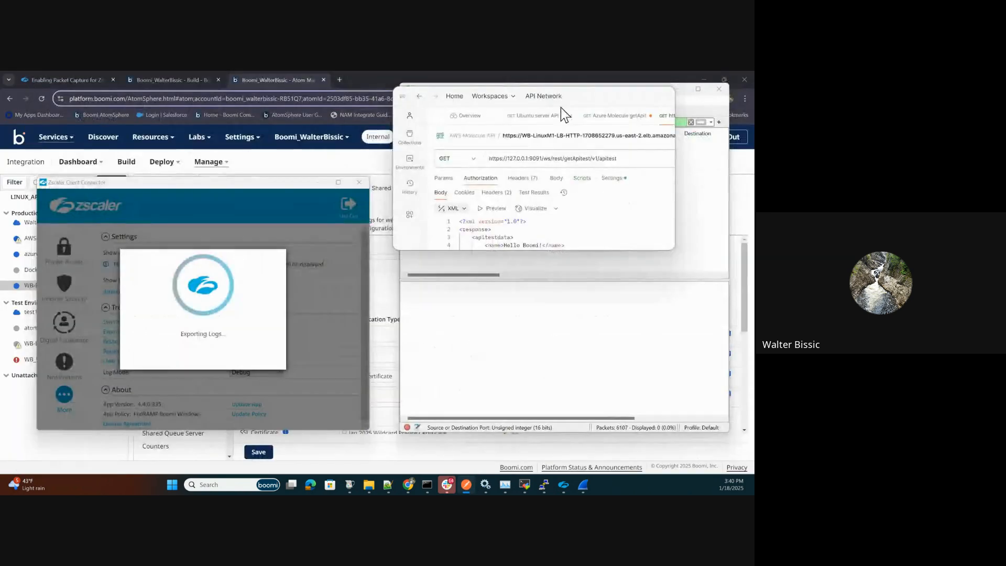
click(625, 159)
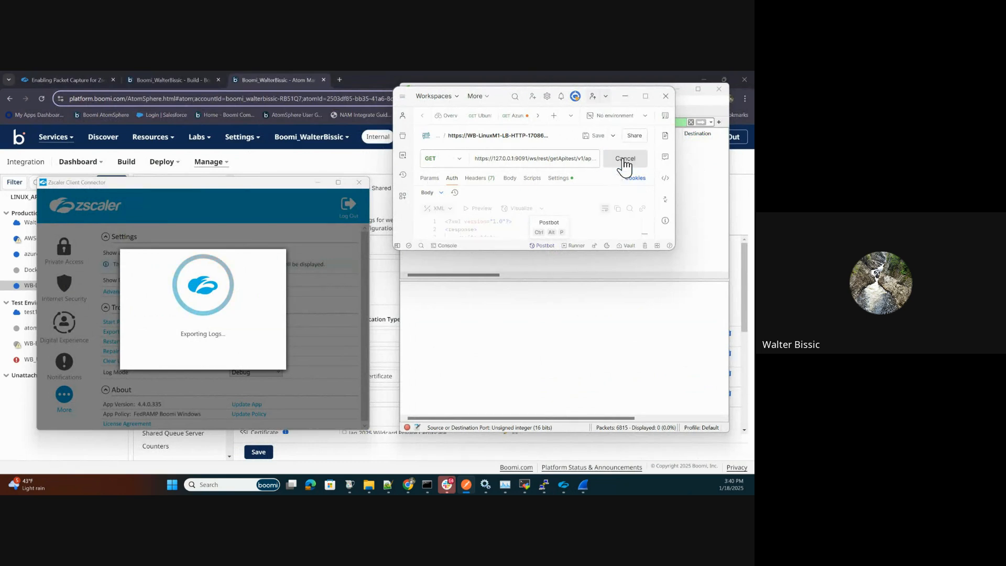
- Switch back to Wireshark and stop the running Wi-Fi capture
click(625, 342)
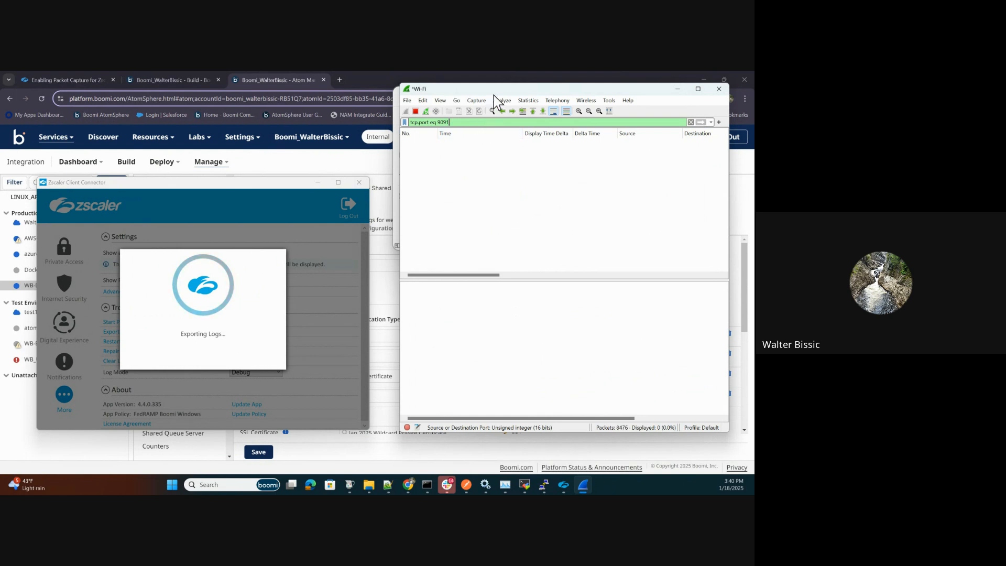
click(415, 111)
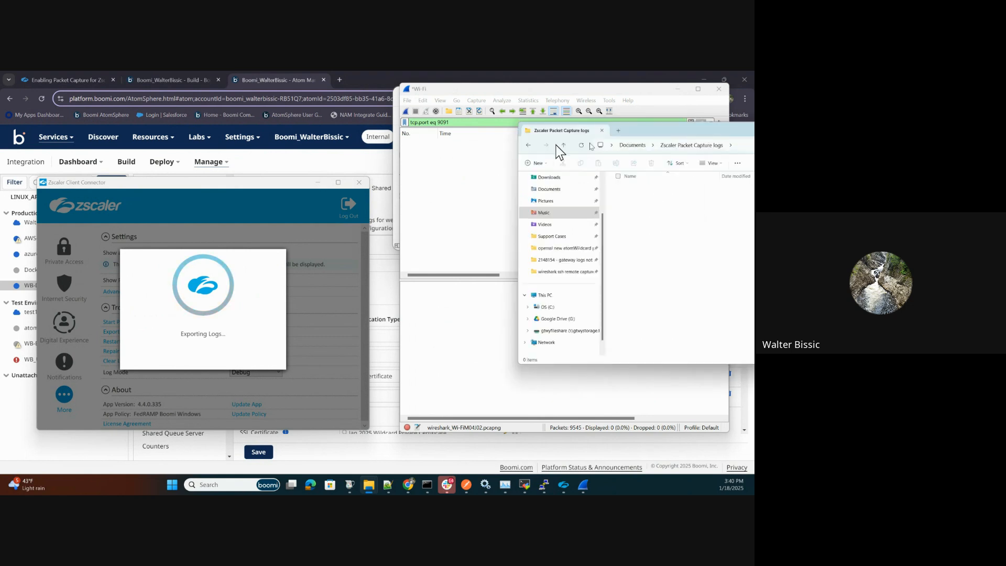
- Move the Zscaler Packet Capture logs folder window beside Zscaler Client Connector and bring Zscaler Client Connector to the front
drag(385, 157, 512, 163)
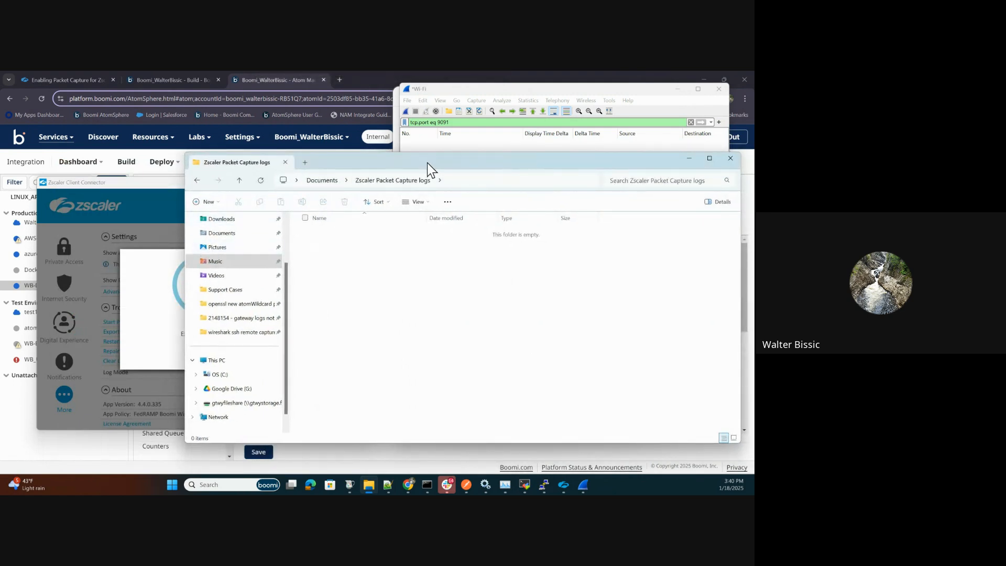
drag(429, 164, 417, 162)
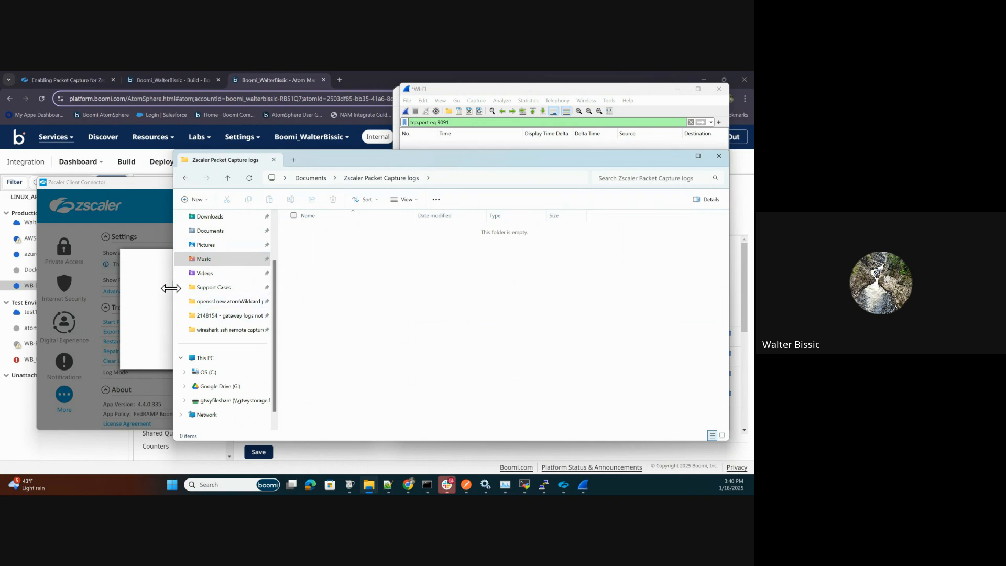
click(136, 261)
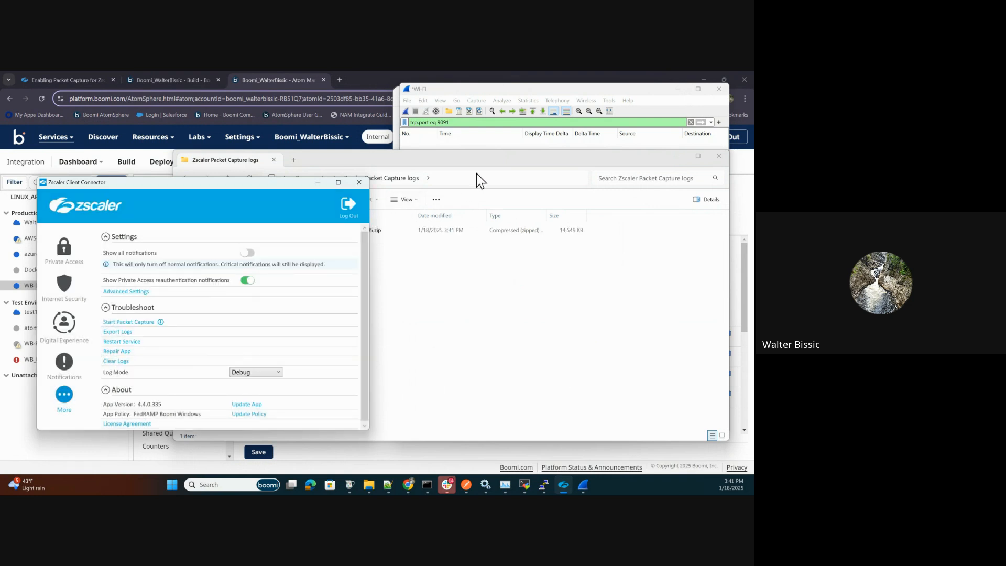
click(422, 162)
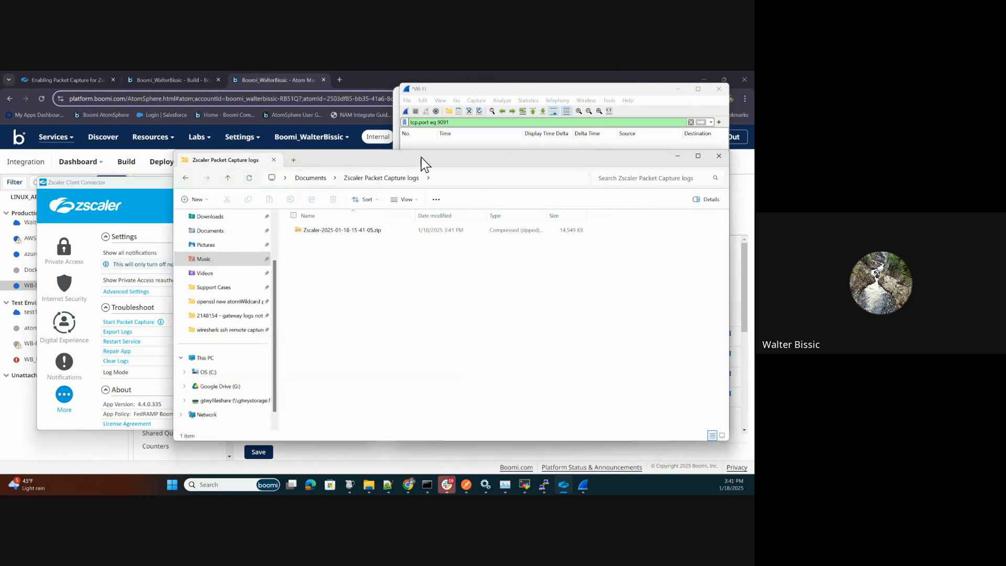
click(338, 236)
right_click(351, 282)
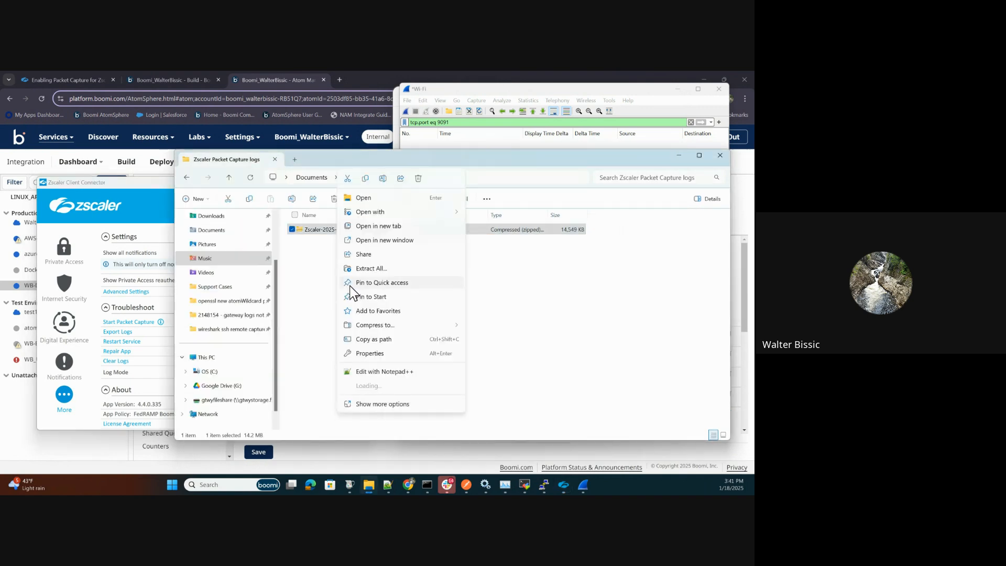
click(368, 270)
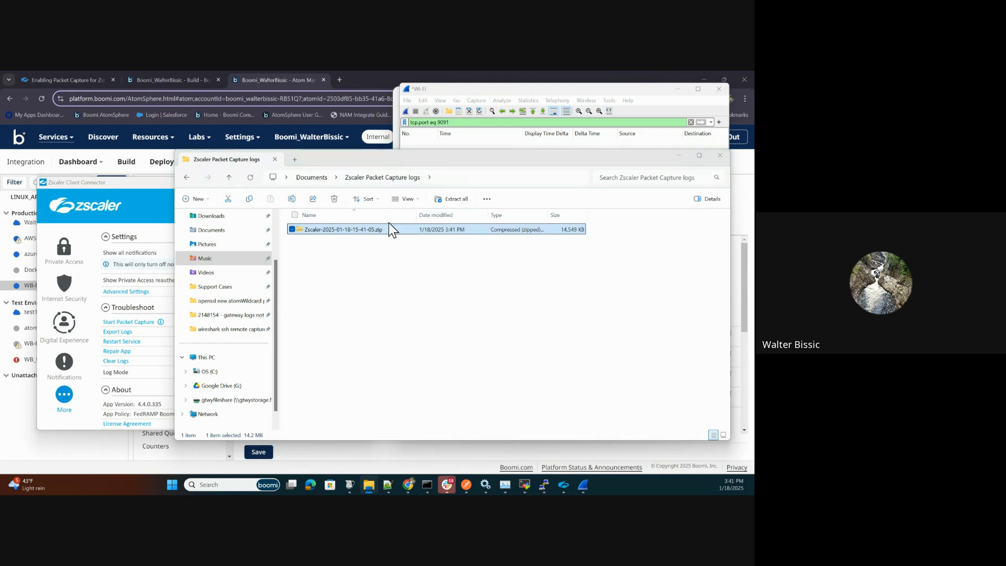
double_click(367, 231)
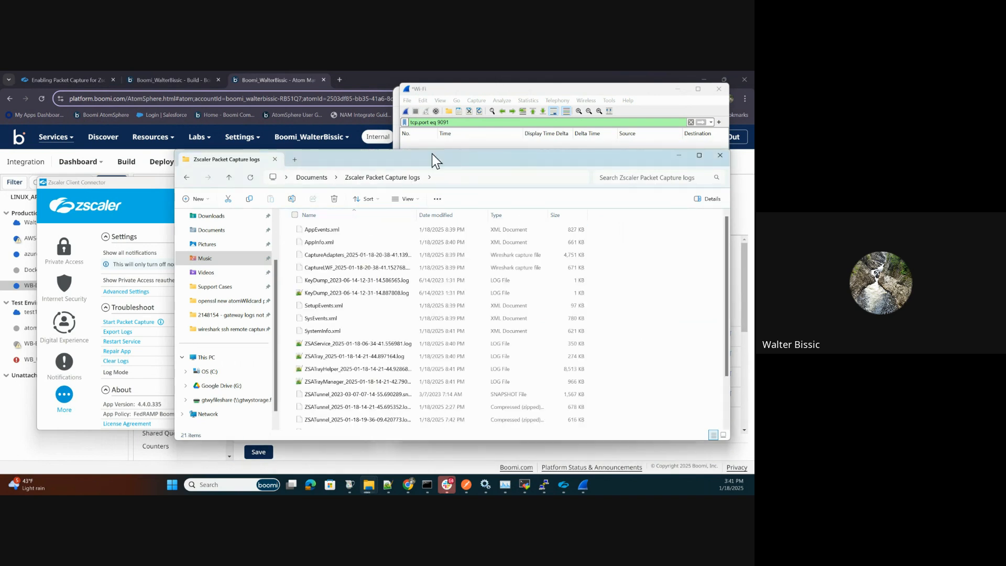
click(351, 255)
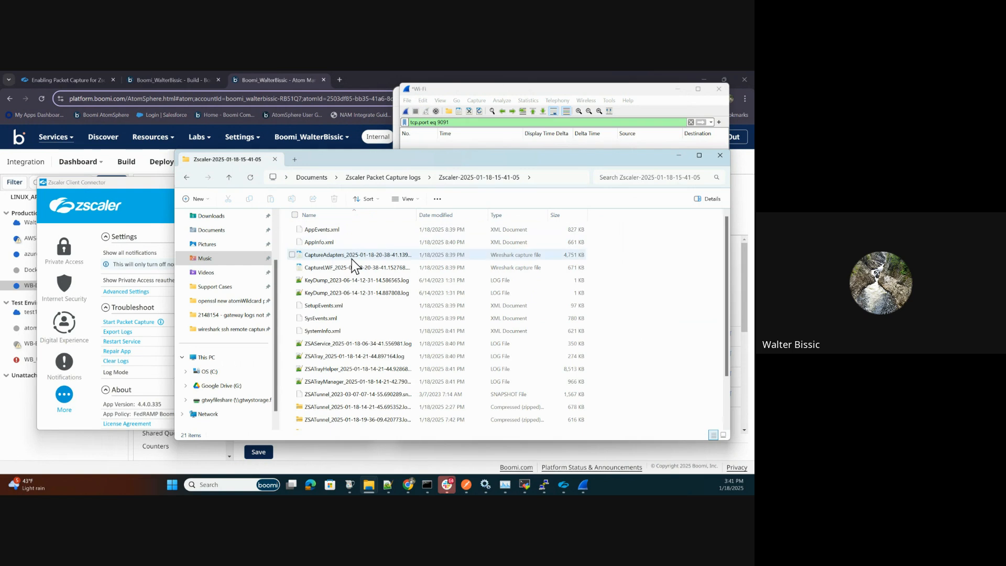
double_click(352, 257)
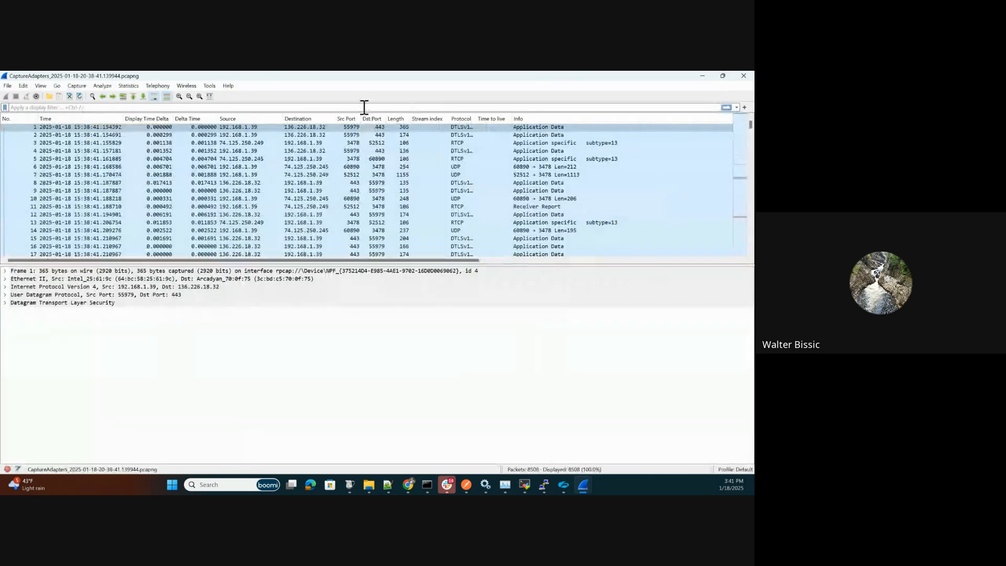
- Apply the display filter tcp.port eq 9091 to the CaptureAdapters capture and review the matching packets
click(366, 103)
text(tcp.port eq 9 091)
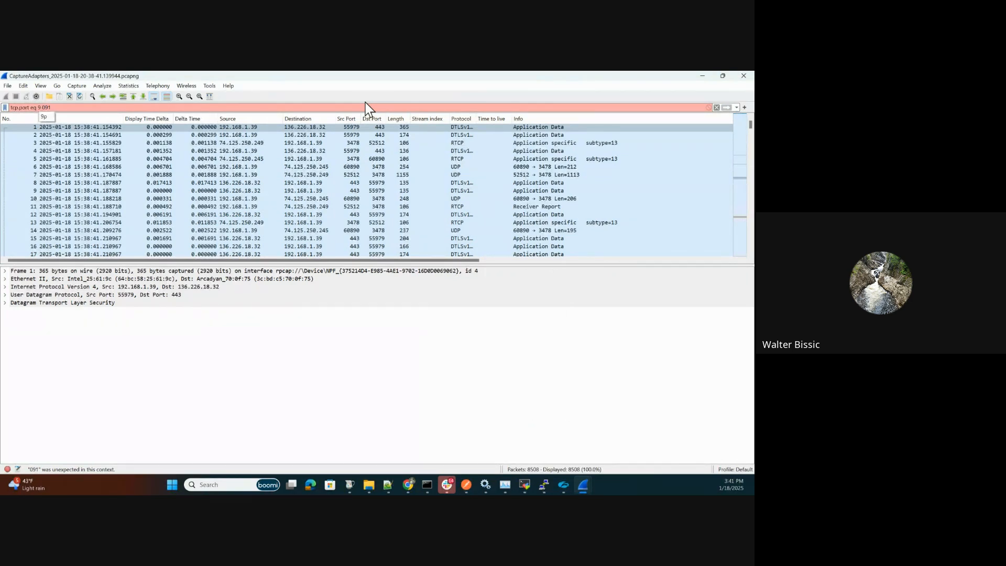
key(BackSpace)
key(Return)
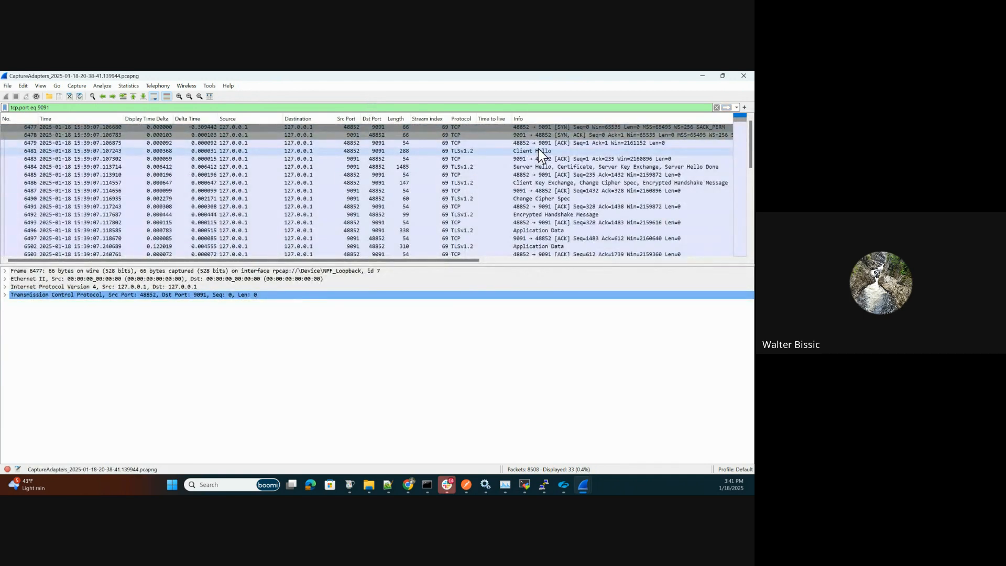
scroll(543, 151, down, 6)
scroll(555, 165, up, 6)
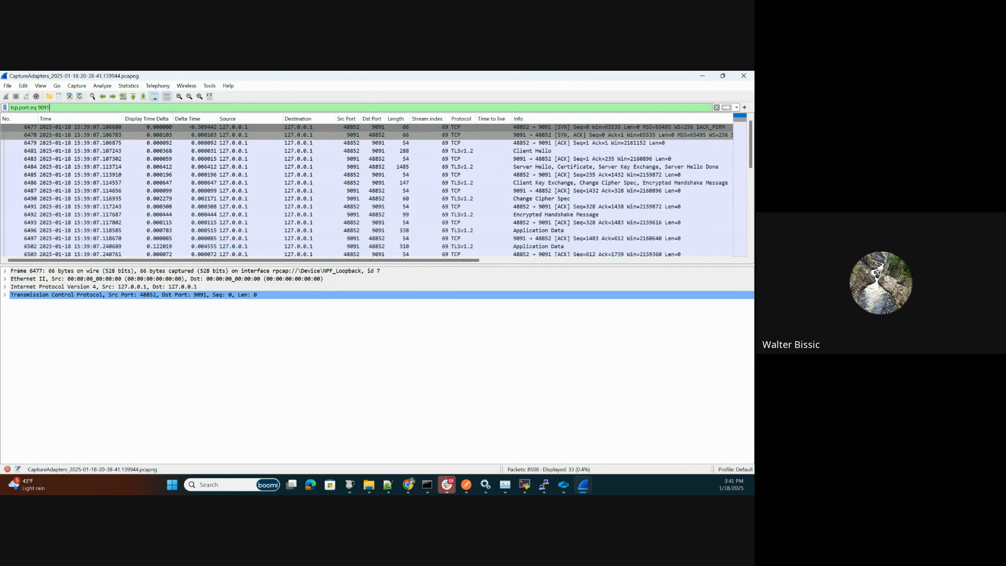
key(alt+Tab)
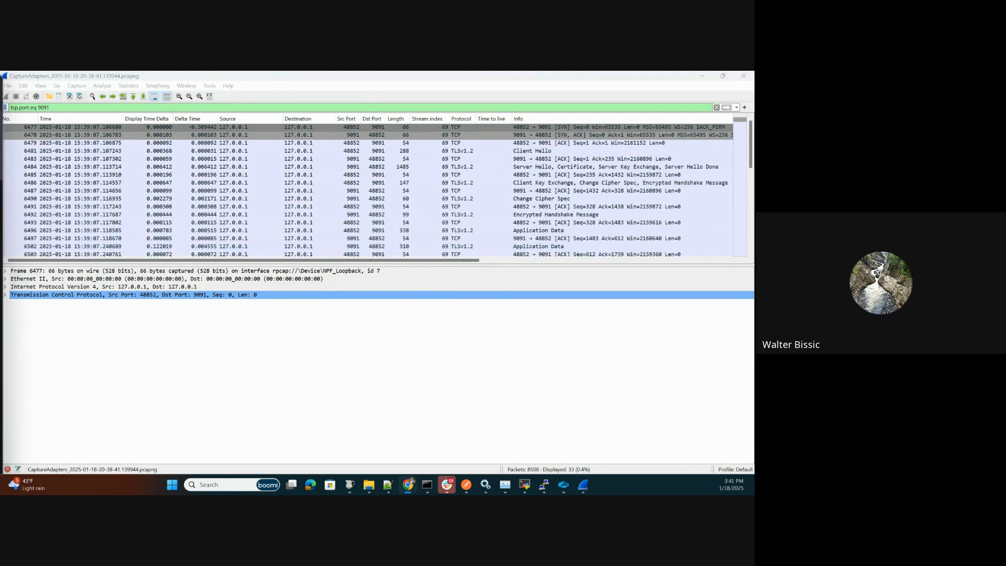